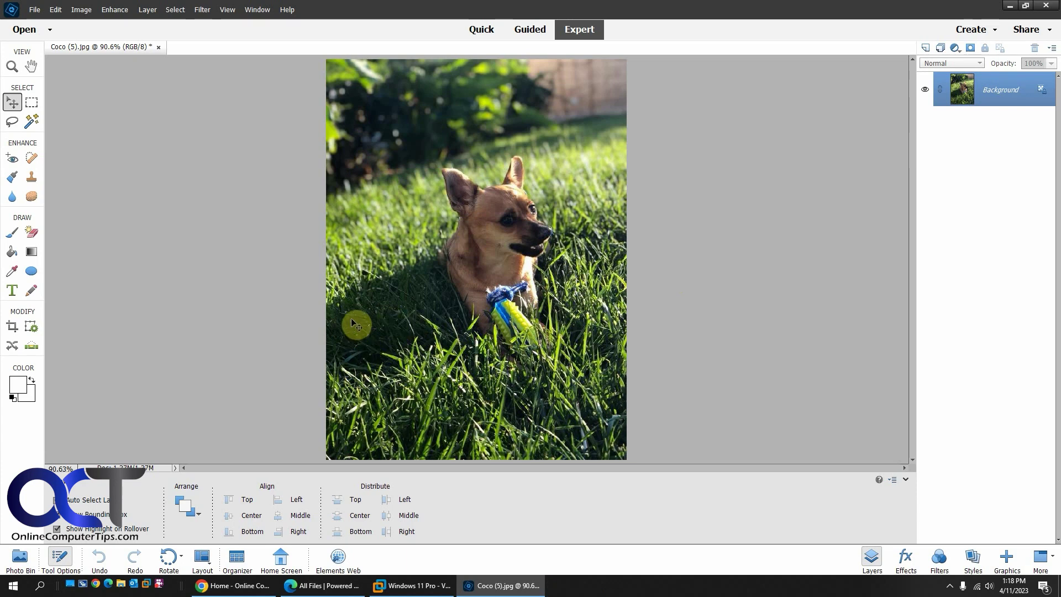
# Step: Start the Extend Background guided edit from Guided Special Edits for the dog photo
pyautogui.click(529, 31)
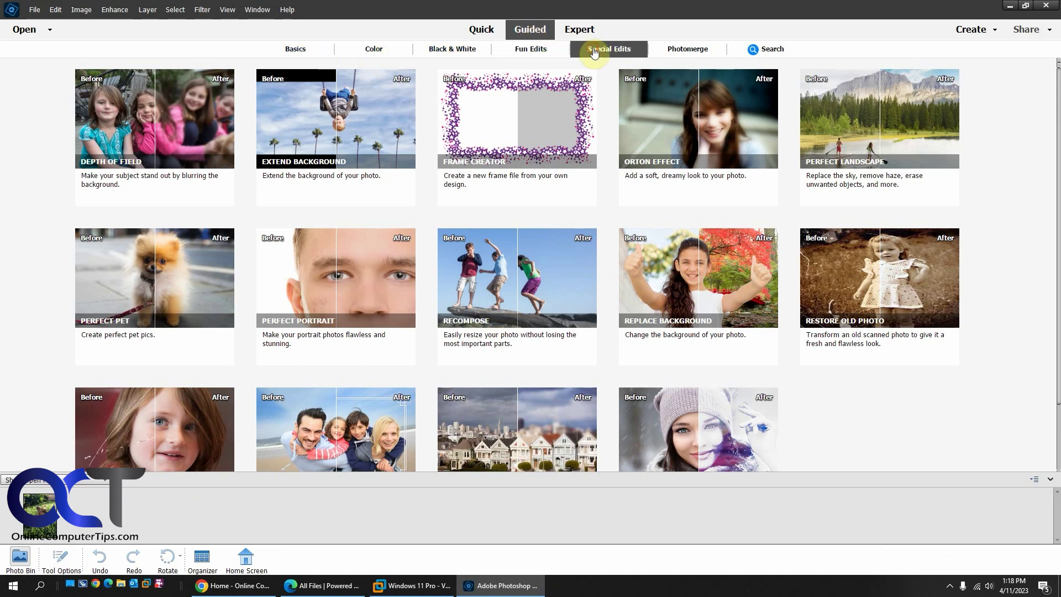
pyautogui.click(354, 128)
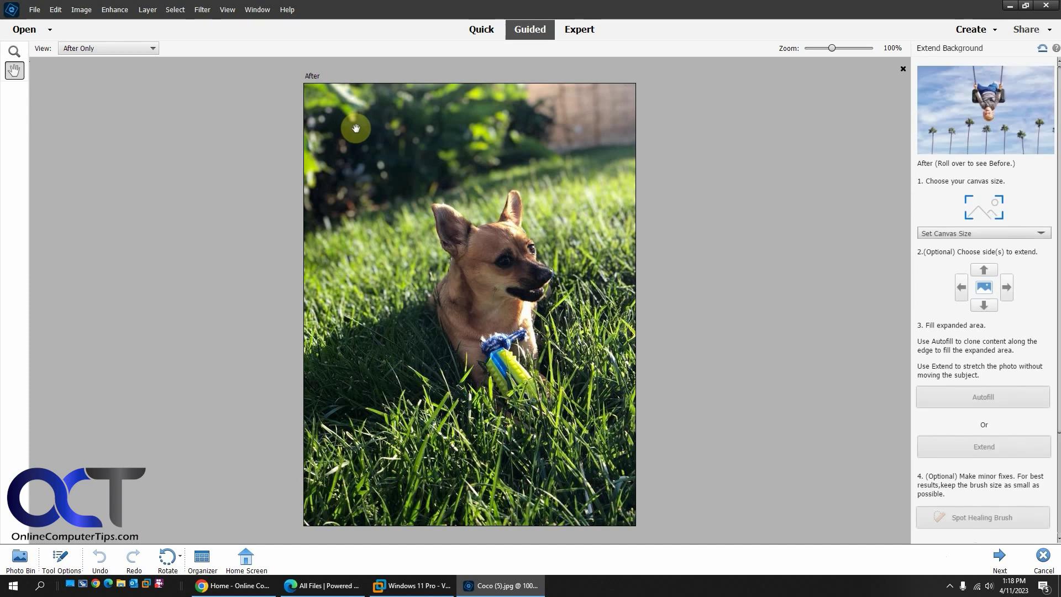
# Step: Use a Custom canvas size and drag the left edge out, widening the canvas from 600 to 787 px
pyautogui.click(1003, 232)
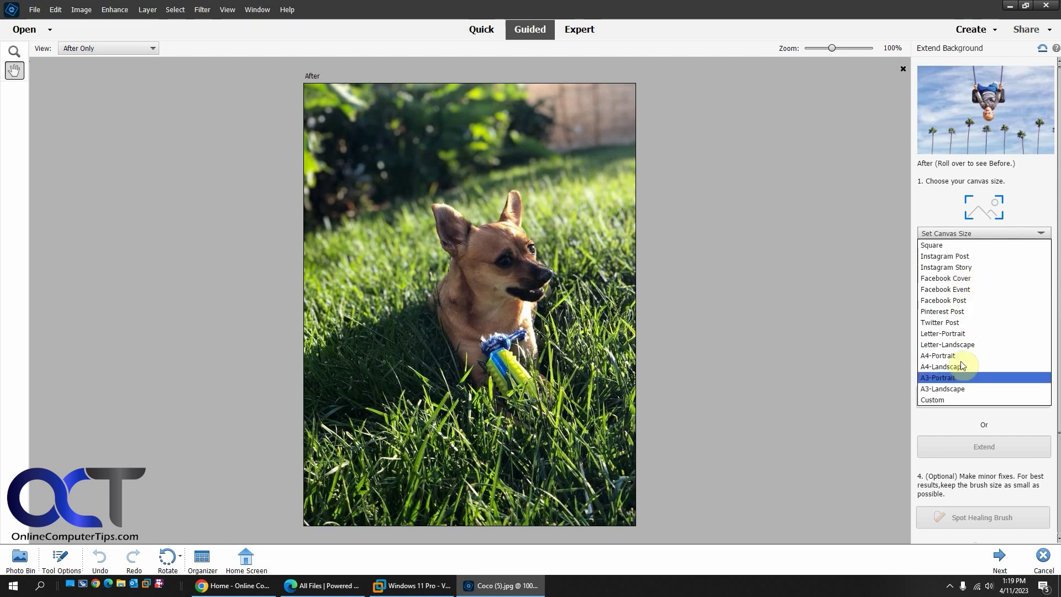
pyautogui.click(954, 399)
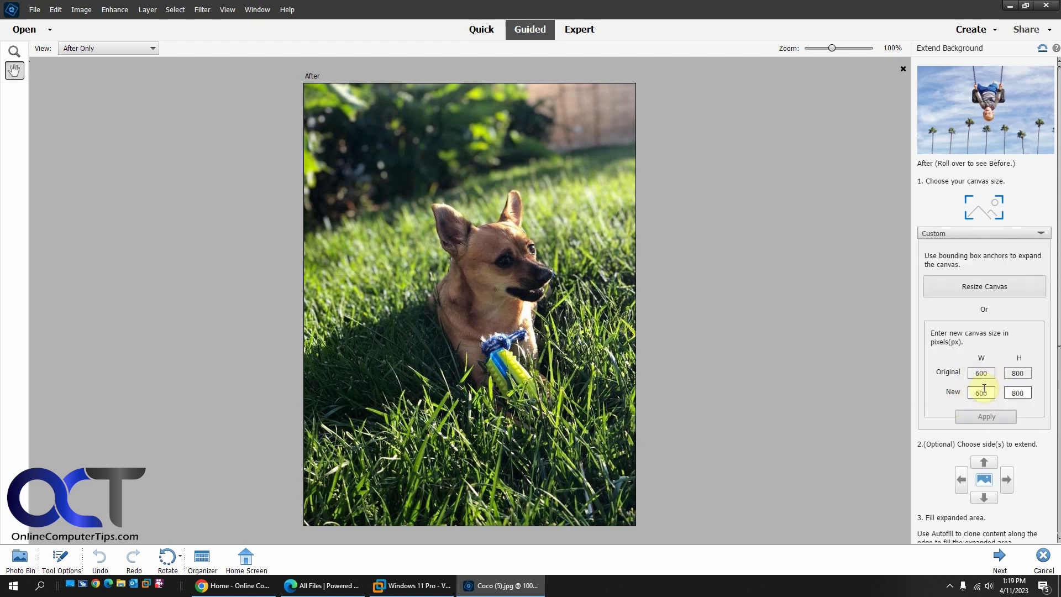
pyautogui.click(989, 286)
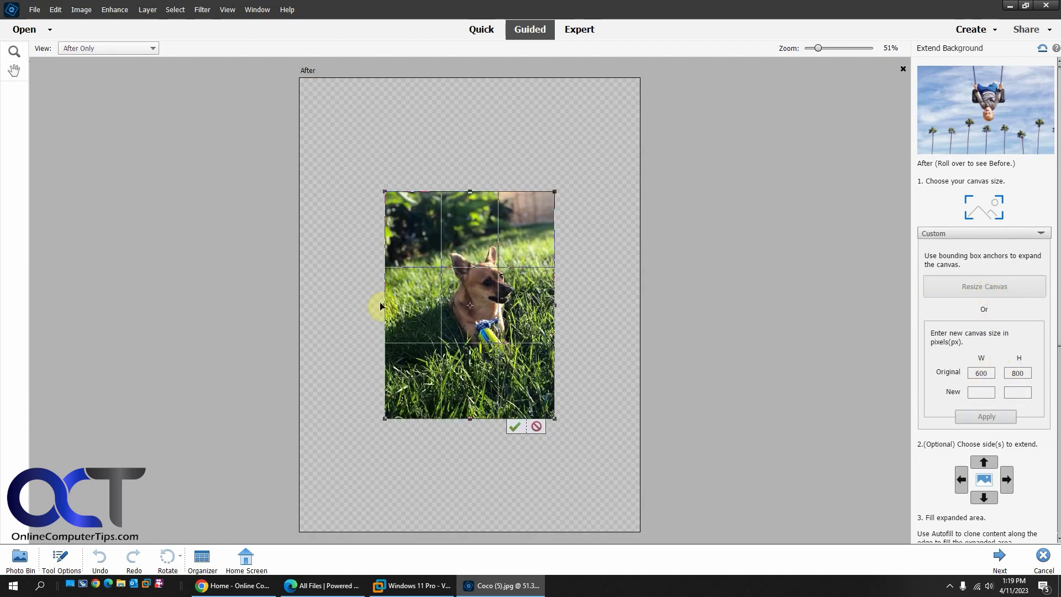
pyautogui.moveTo(383, 304); pyautogui.dragTo(330, 300)
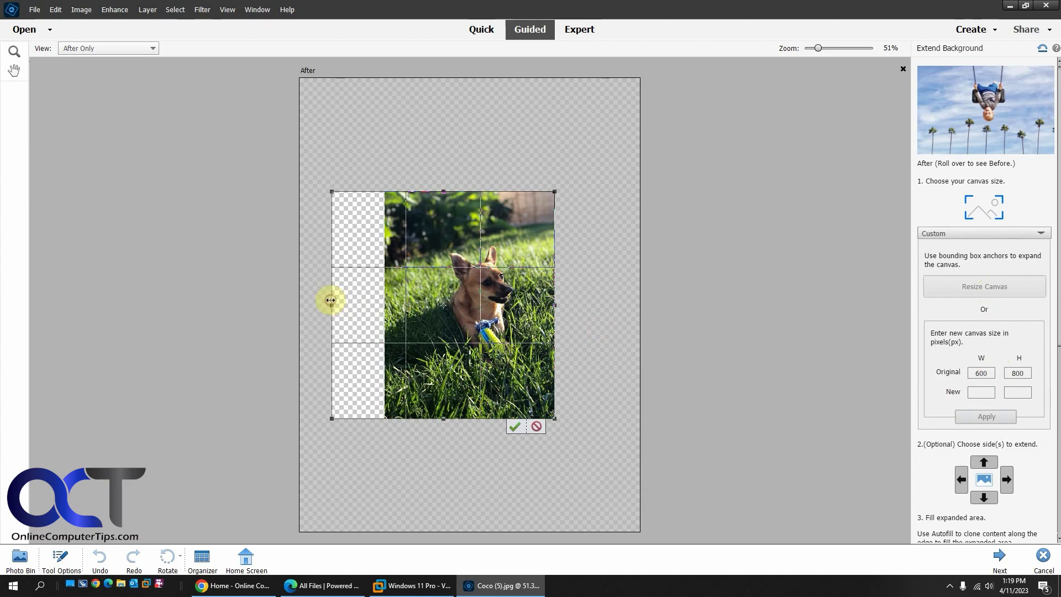
pyautogui.click(515, 426)
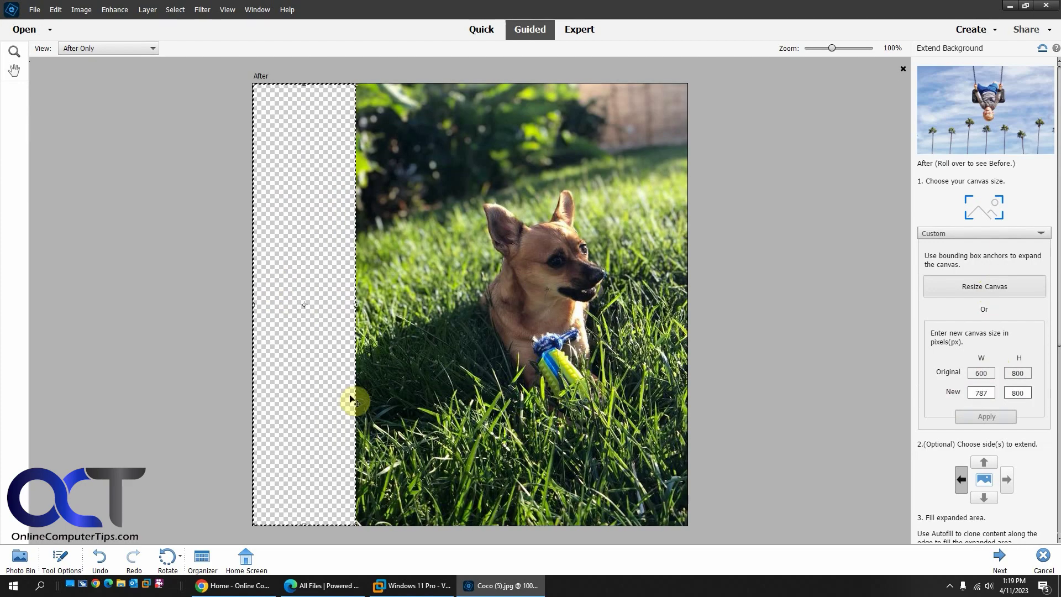
# Step: Autofill the transparent left strip with grass and foliage cloned from the photo's edge
pyautogui.scroll(-3, 1011, 448)
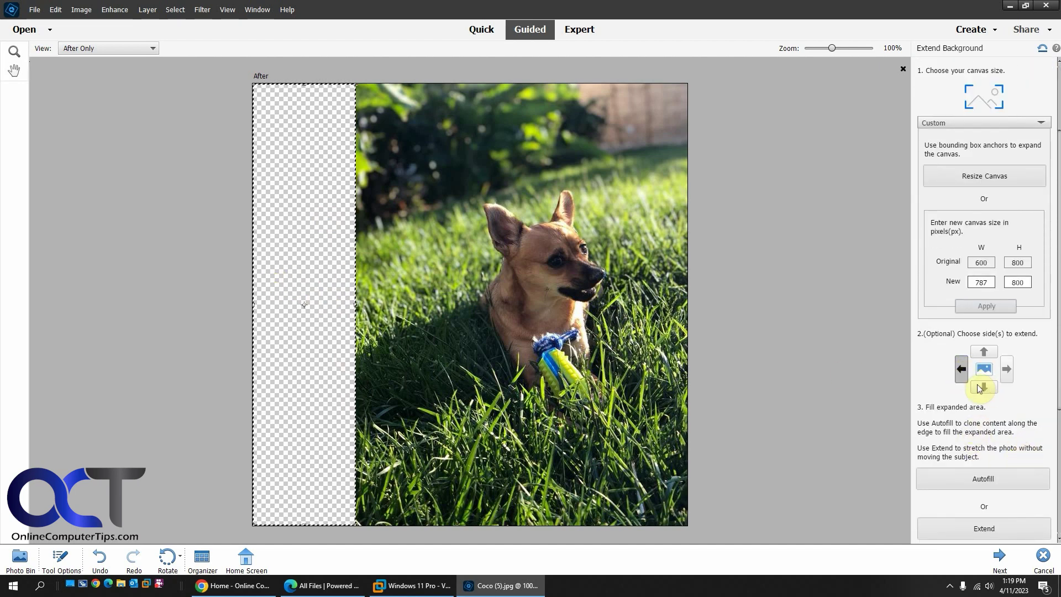
pyautogui.scroll(-3, 979, 397)
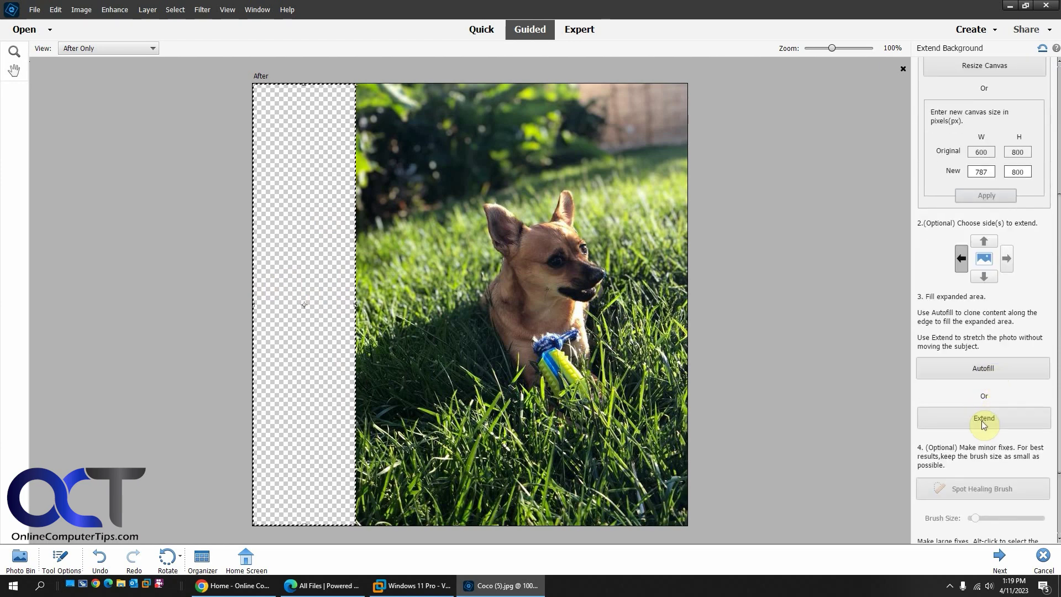
pyautogui.click(962, 377)
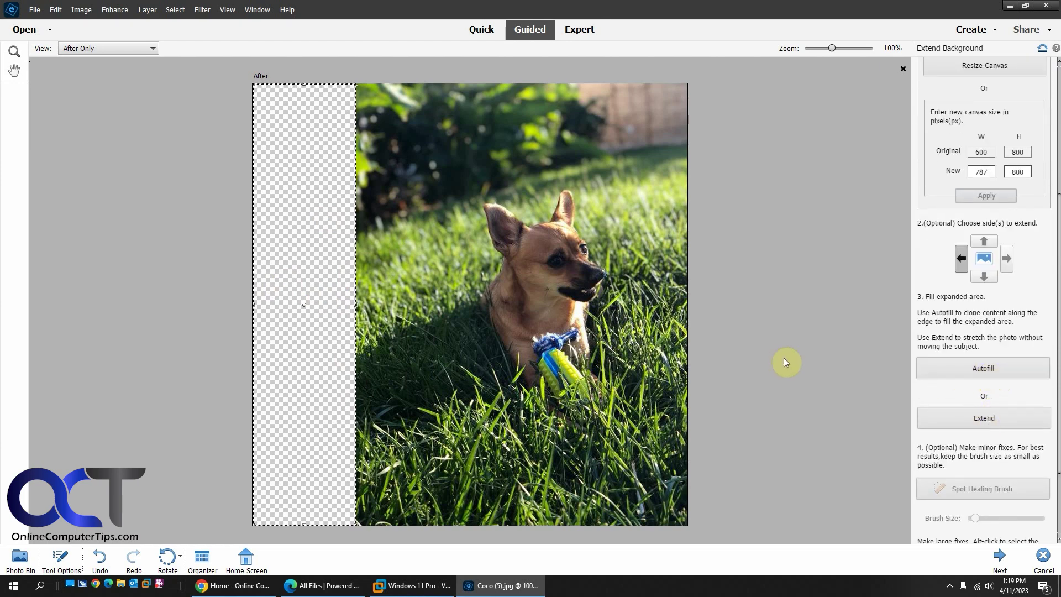
pyautogui.click(355, 281)
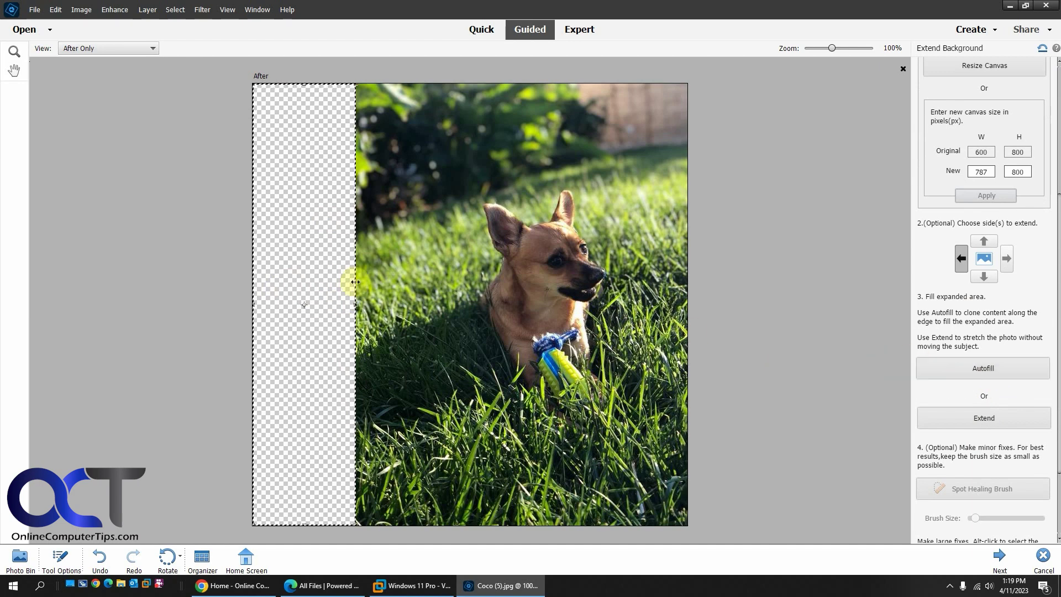
pyautogui.click(986, 372)
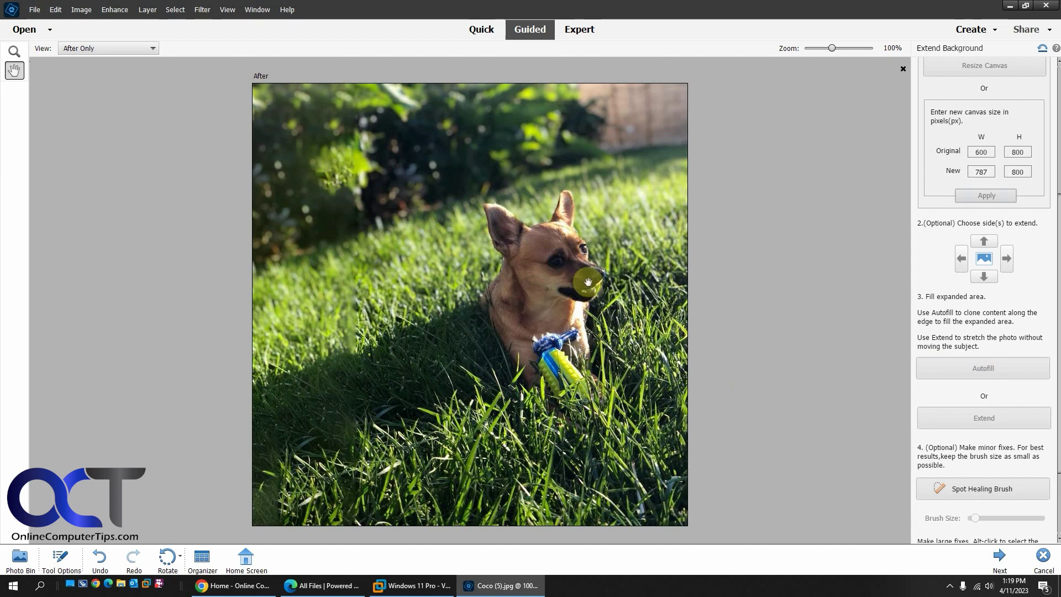
pyautogui.scroll(-3, 1041, 365)
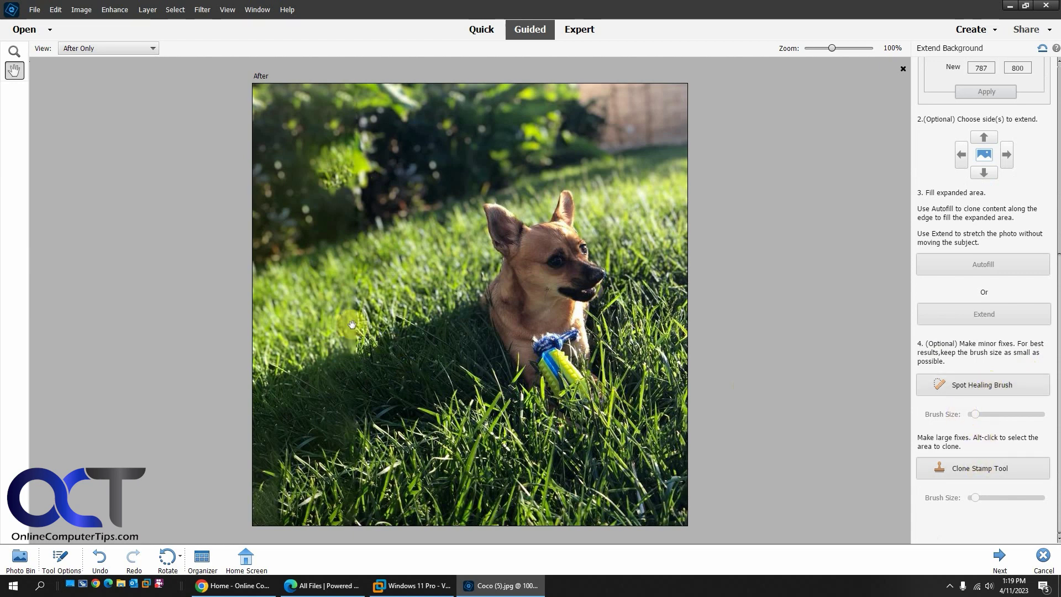
# Step: Spot-heal the dark marks in the grass left of and below the dog
pyautogui.click(978, 384)
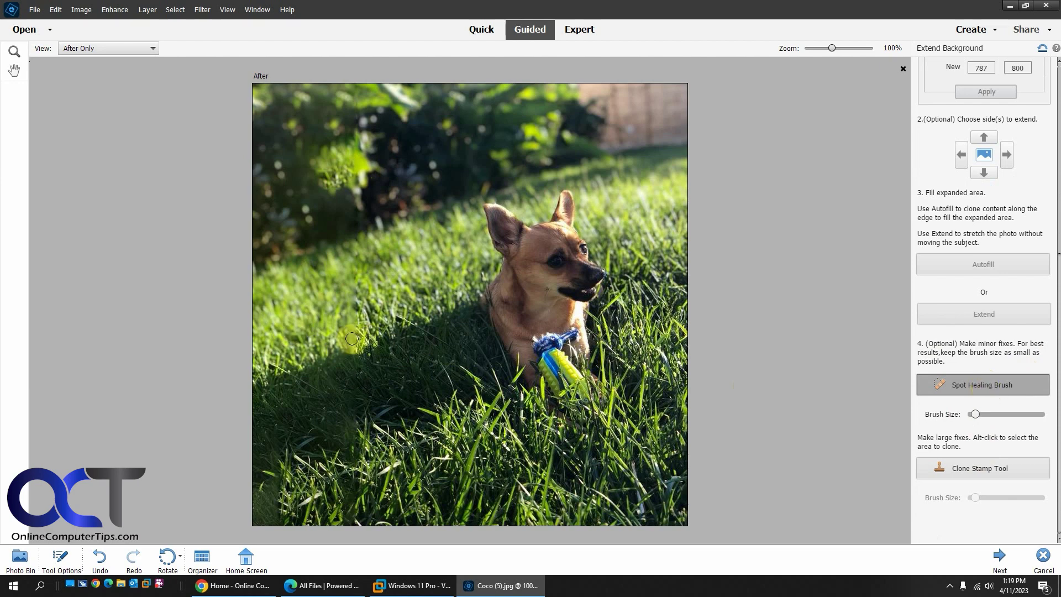
pyautogui.moveTo(350, 349); pyautogui.dragTo(348, 312)
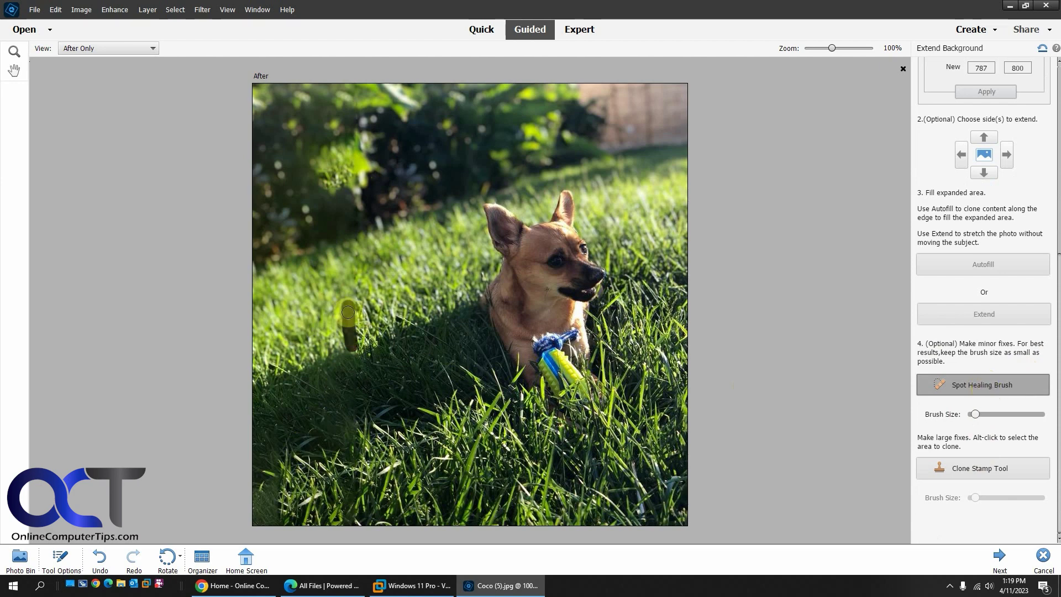
pyautogui.click(374, 351)
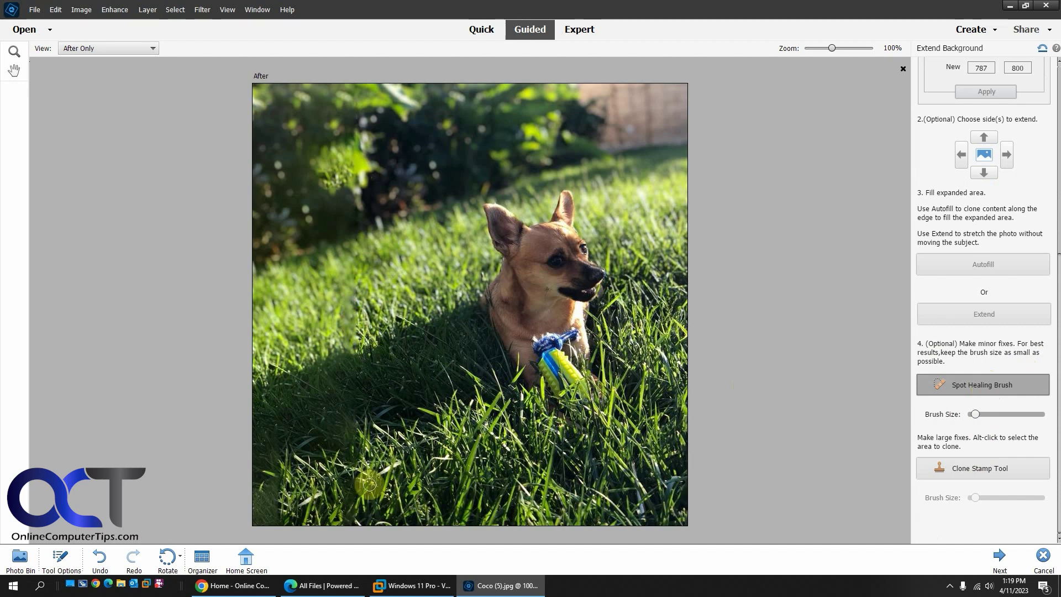
pyautogui.moveTo(368, 485)
pyautogui.mouseDown()
pyautogui.moveTo(356, 459)
pyautogui.moveTo(347, 517)
pyautogui.mouseUp()
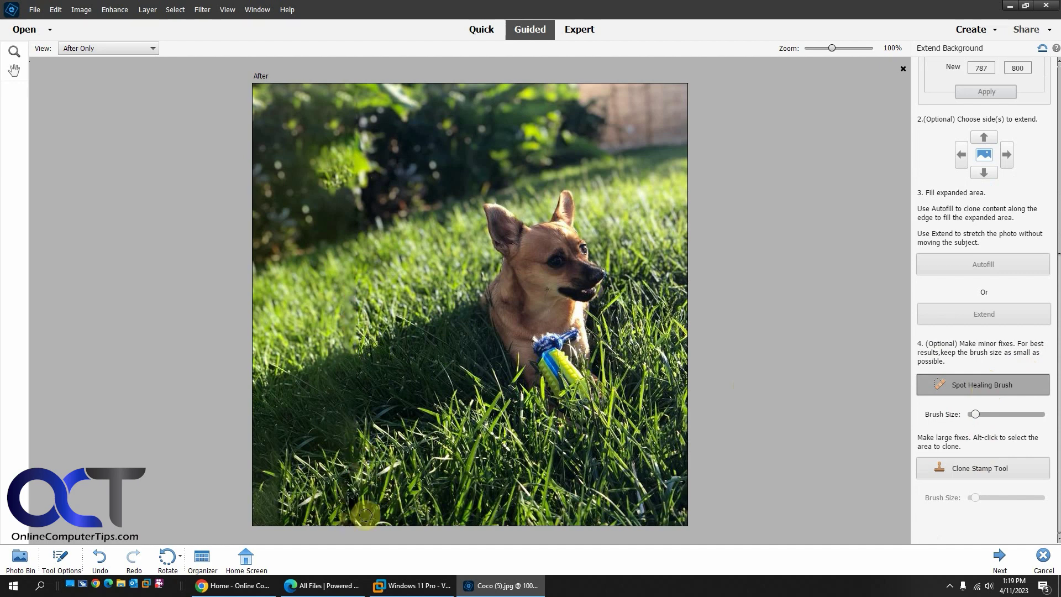
pyautogui.click(367, 502)
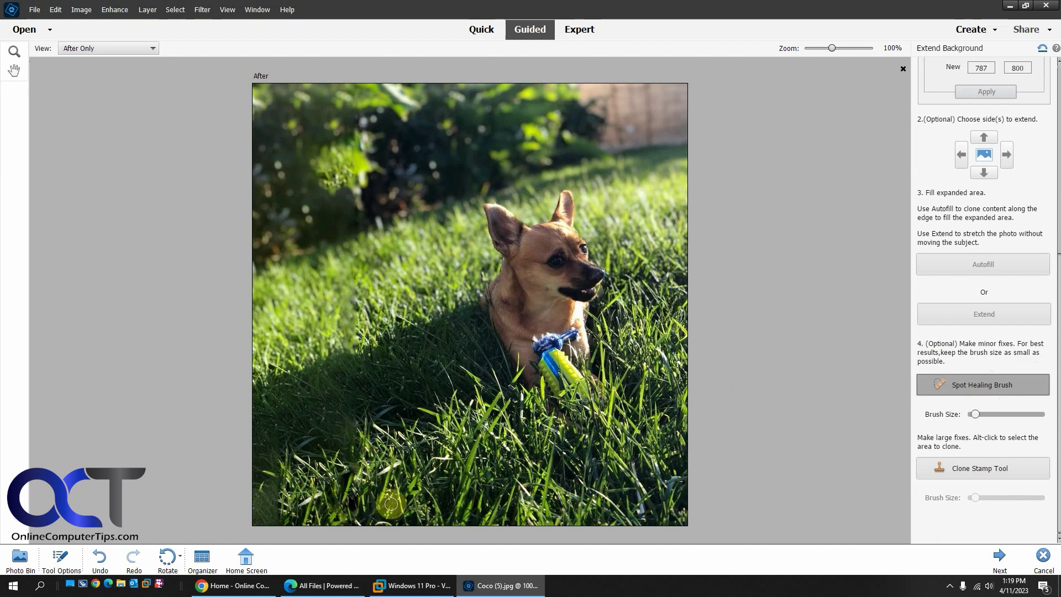
pyautogui.moveTo(279, 495)
pyautogui.mouseDown()
pyautogui.moveTo(275, 516)
pyautogui.moveTo(253, 513)
pyautogui.moveTo(263, 490)
pyautogui.moveTo(255, 520)
pyautogui.moveTo(305, 506)
pyautogui.moveTo(278, 516)
pyautogui.moveTo(273, 483)
pyautogui.moveTo(274, 516)
pyautogui.mouseUp()
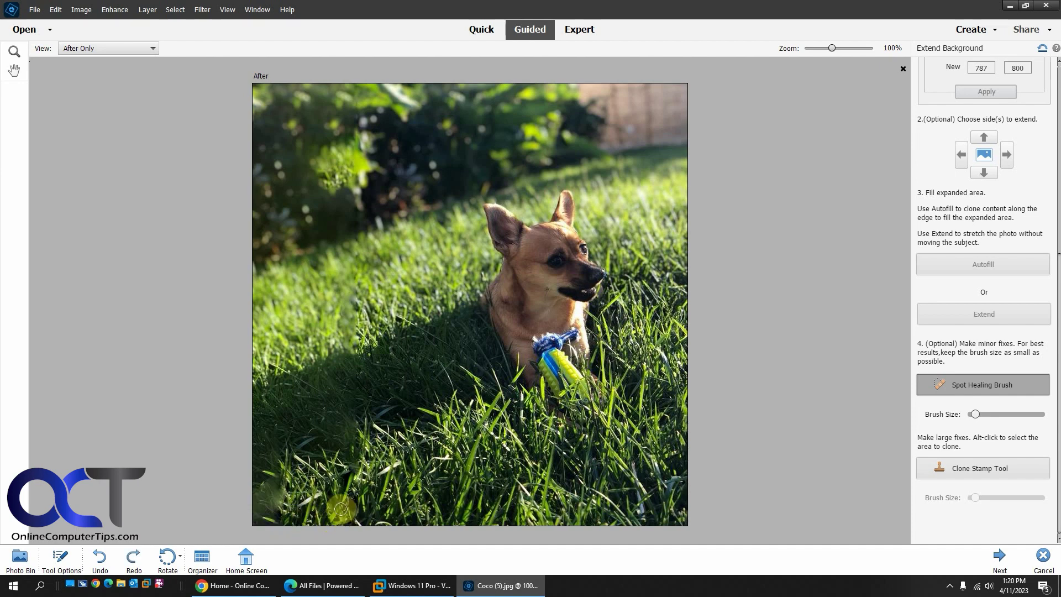
pyautogui.click(967, 468)
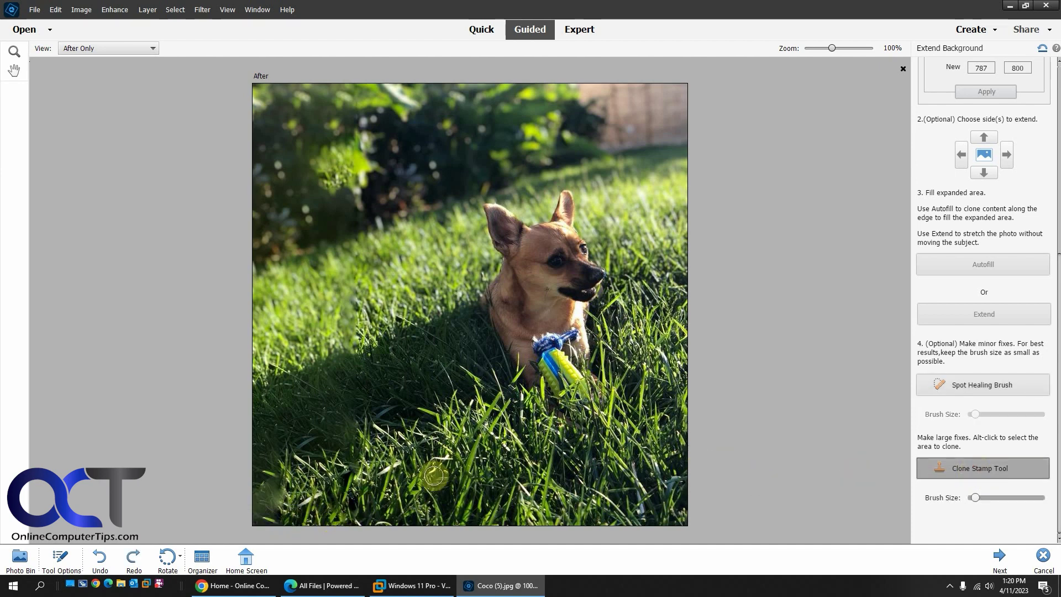
# Step: Clone-stamp dark bush texture, sampled from the bushes, over the bright upper-left foliage
pyautogui.keyDown('alt'); pyautogui.click(314, 506); pyautogui.keyUp('alt')
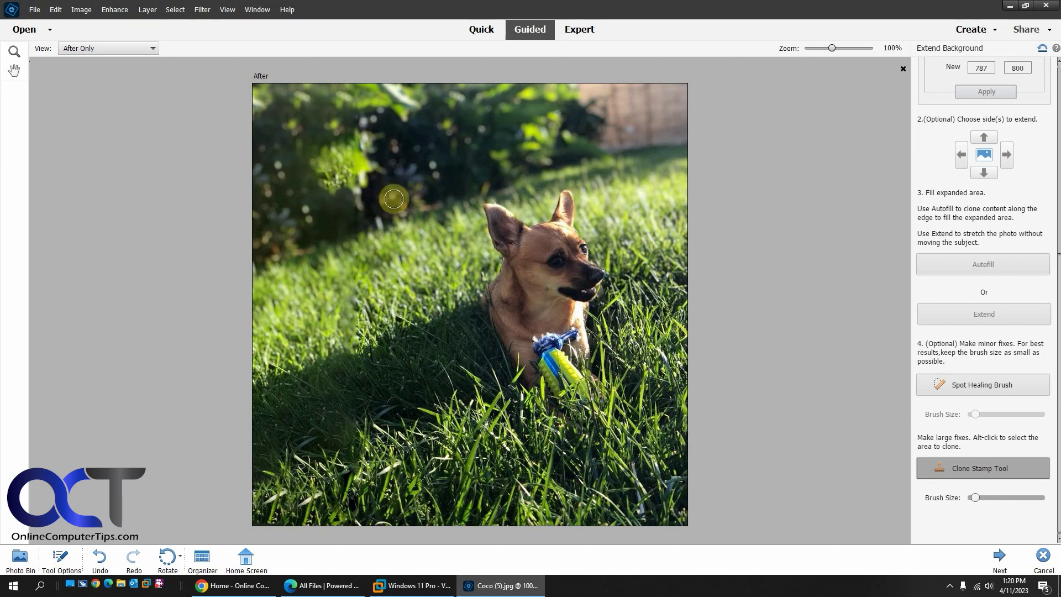
pyautogui.keyDown('alt'); pyautogui.click(430, 146); pyautogui.keyUp('alt')
pyautogui.moveTo(412, 157)
pyautogui.mouseDown()
pyautogui.moveTo(337, 155)
pyautogui.moveTo(362, 170)
pyautogui.moveTo(340, 182)
pyautogui.mouseUp()
pyautogui.keyDown('alt'); pyautogui.click(408, 177); pyautogui.keyUp('alt')
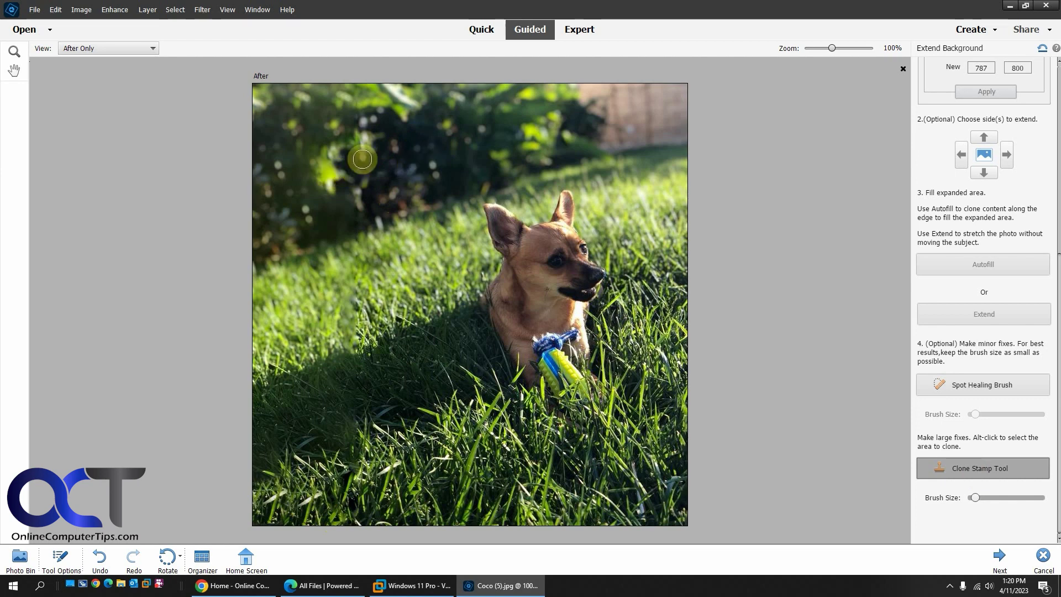
pyautogui.moveTo(327, 164)
pyautogui.mouseDown()
pyautogui.moveTo(327, 183)
pyautogui.moveTo(310, 161)
pyautogui.moveTo(360, 133)
pyautogui.moveTo(351, 148)
pyautogui.mouseUp()
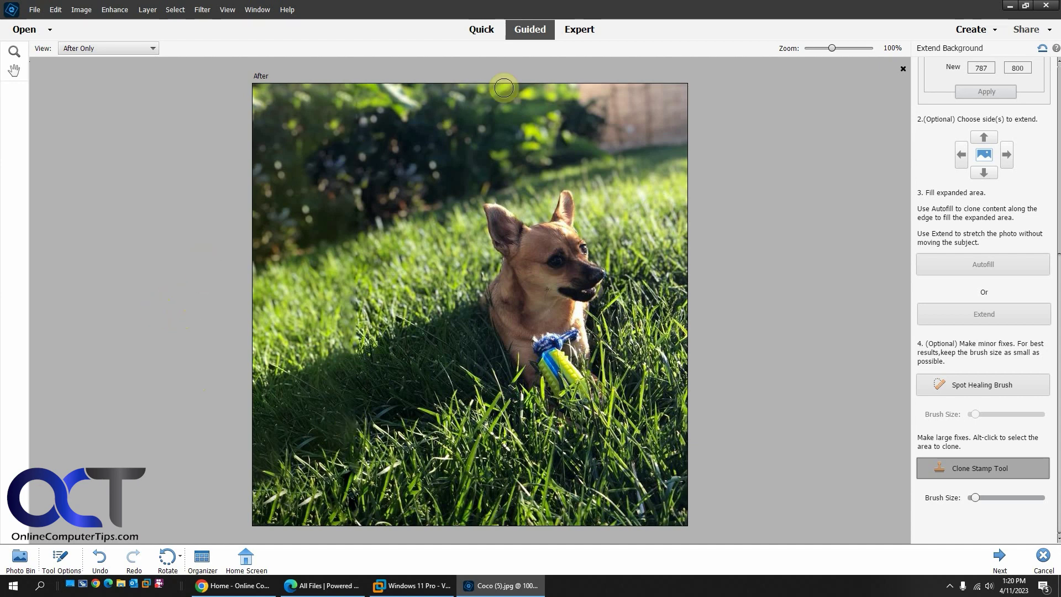
# Step: Discard the widened result and reopen Extend Background on the original 600×800 photo
pyautogui.click(583, 30)
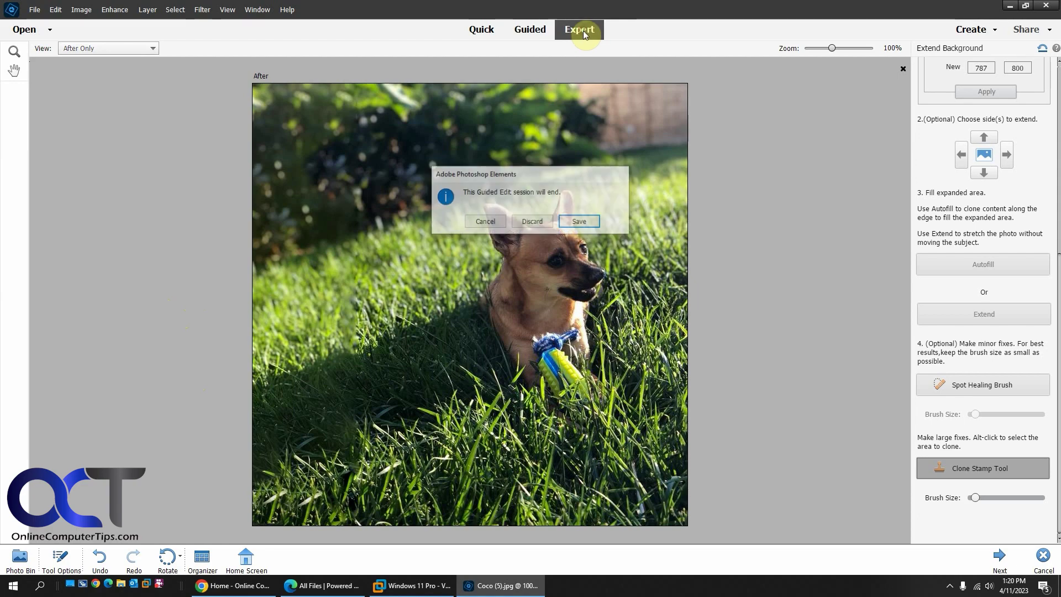
pyautogui.click(531, 220)
pyautogui.click(533, 31)
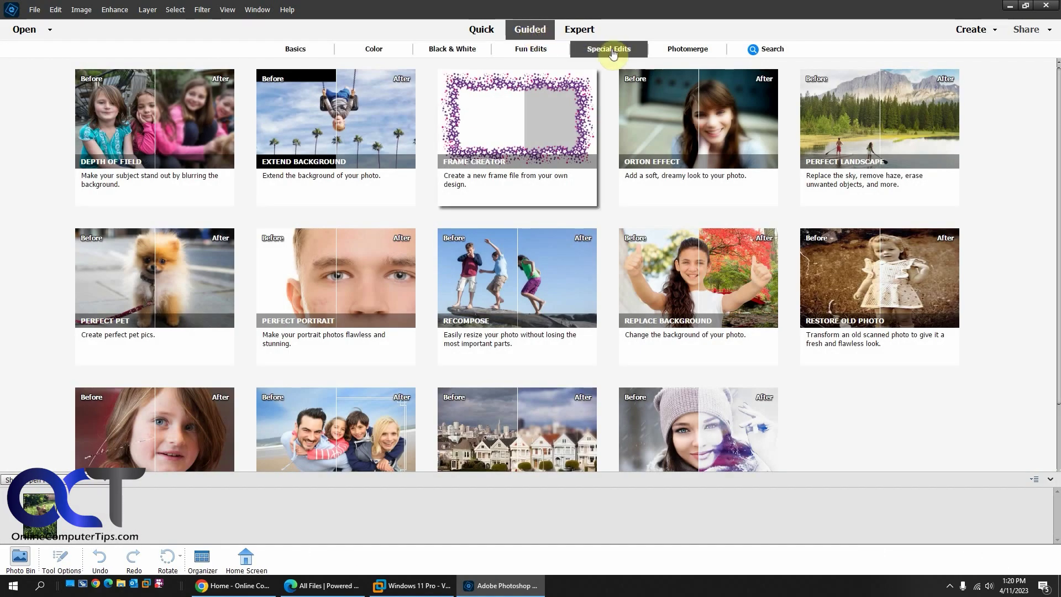
pyautogui.click(384, 118)
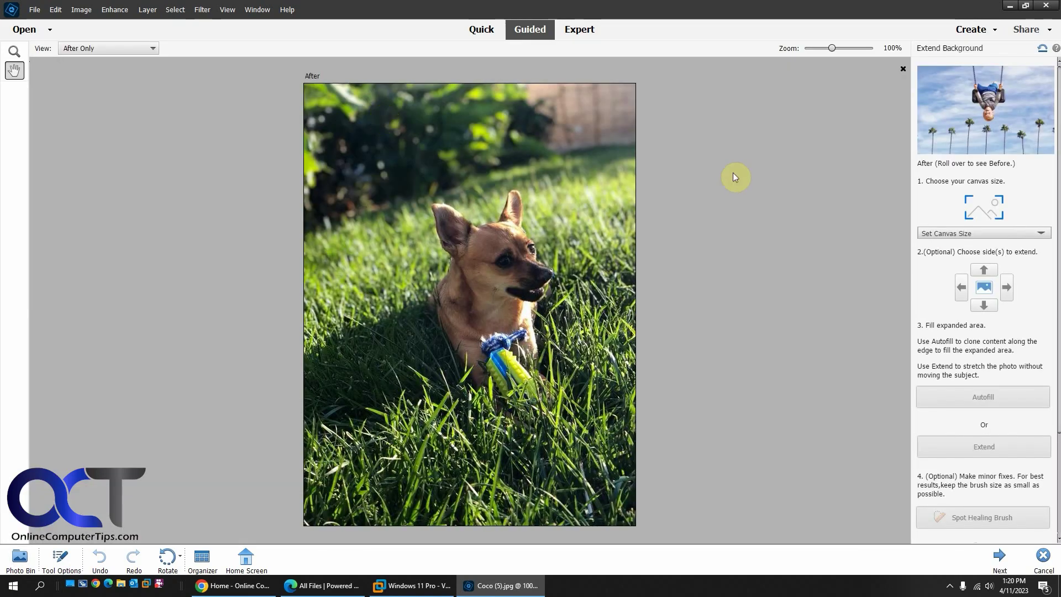
# Step: Extend the canvas left and downward to 769×911 px, then autofill the new area with grass
pyautogui.click(949, 234)
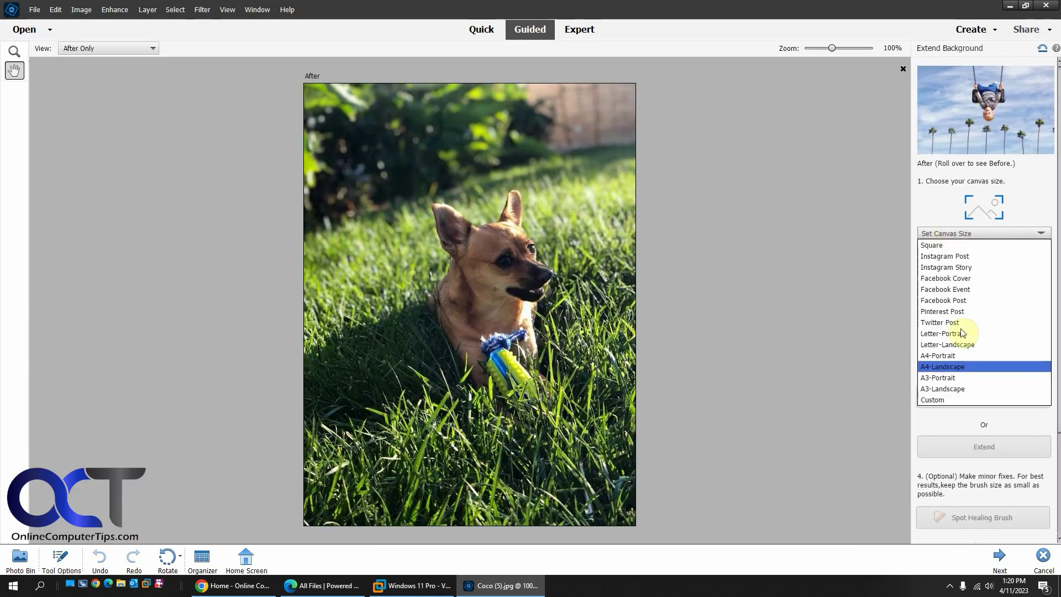
pyautogui.click(952, 399)
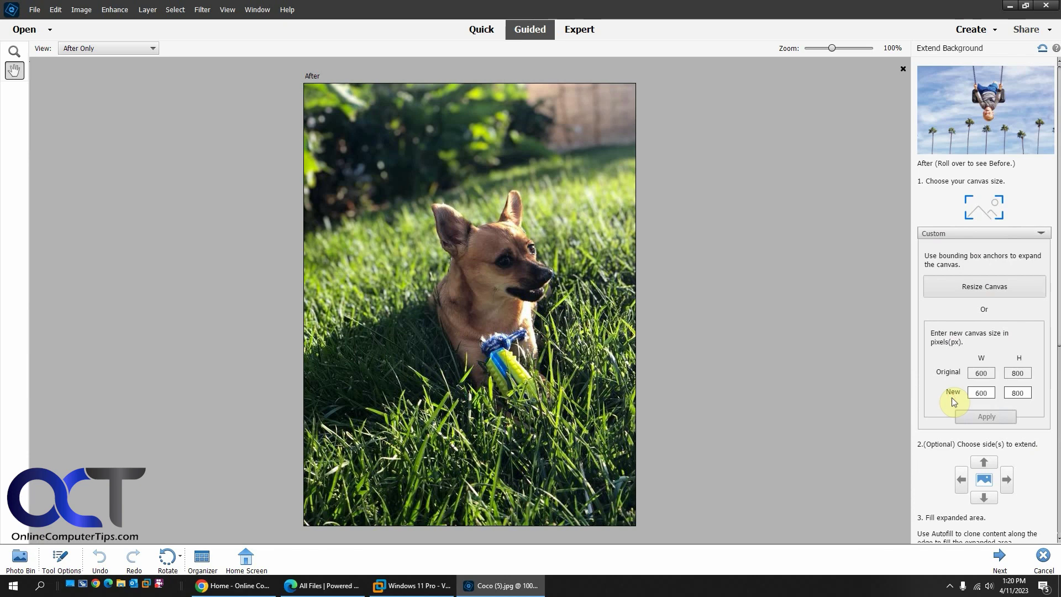
pyautogui.click(989, 290)
pyautogui.moveTo(384, 306); pyautogui.dragTo(337, 305)
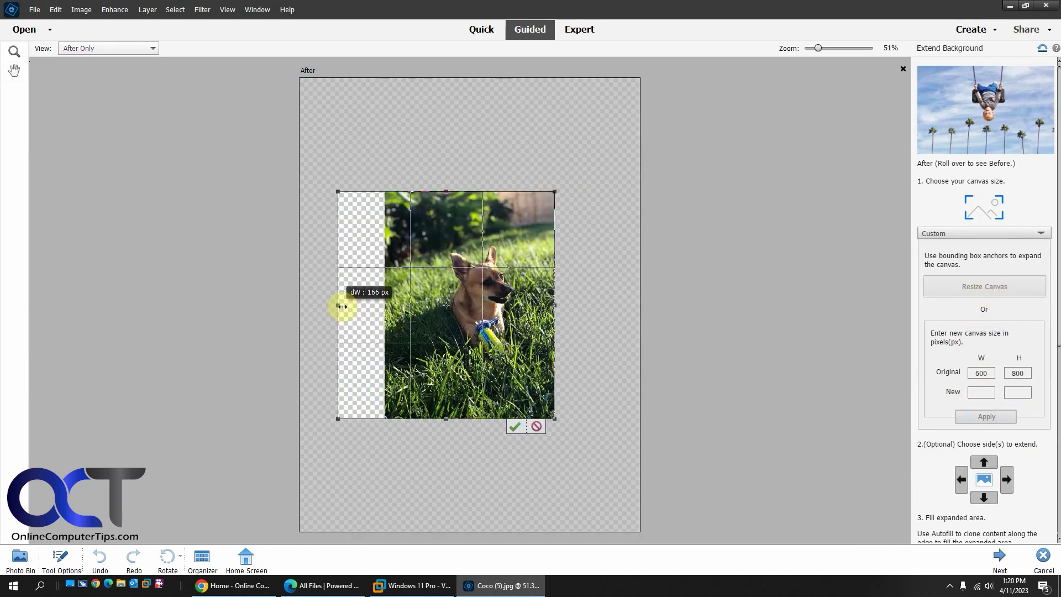
pyautogui.moveTo(445, 418); pyautogui.dragTo(446, 449)
pyautogui.click(515, 457)
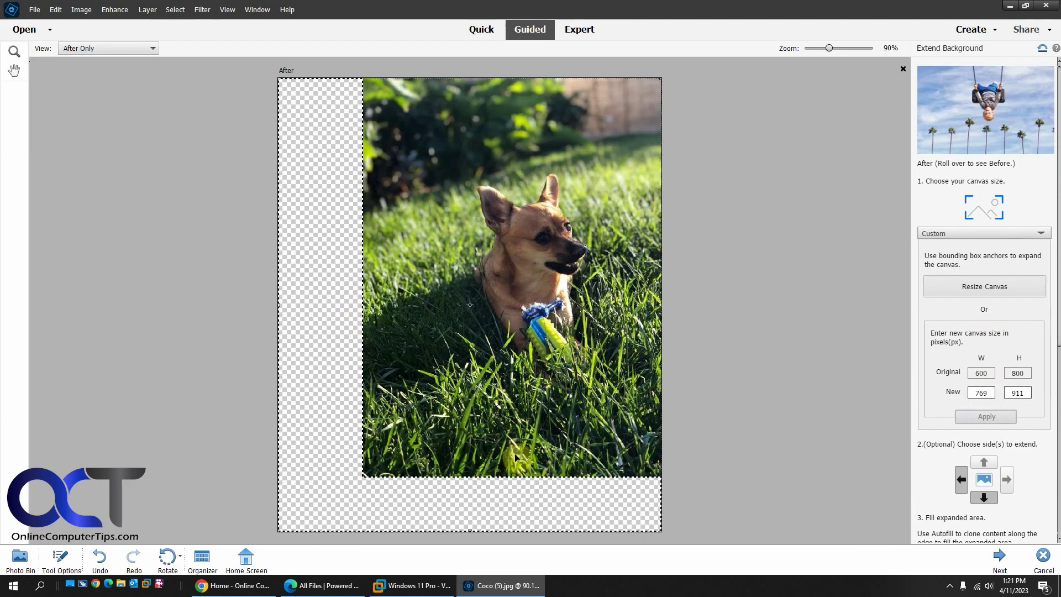
pyautogui.scroll(-3, 1004, 446)
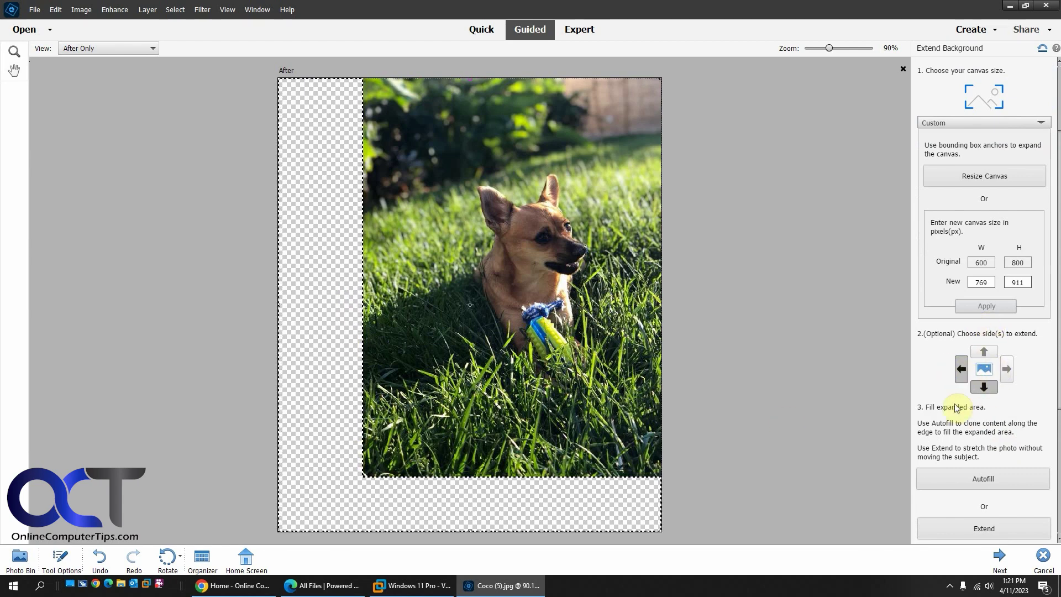
pyautogui.click(991, 478)
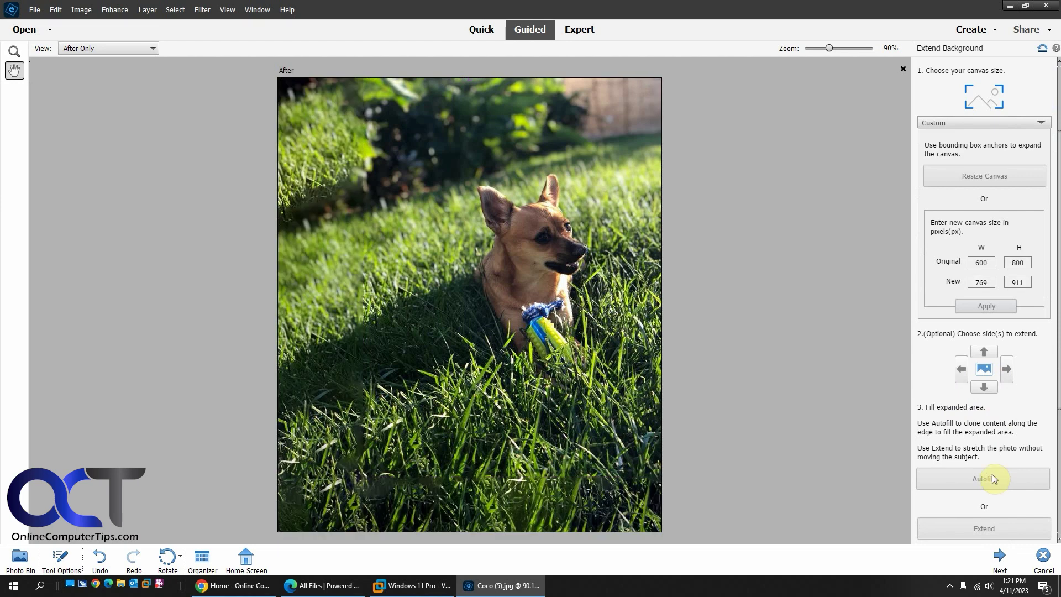
# Step: Finish the Extend Background edit to reach the save, continue editing and share options
pyautogui.scroll(-5, 989, 461)
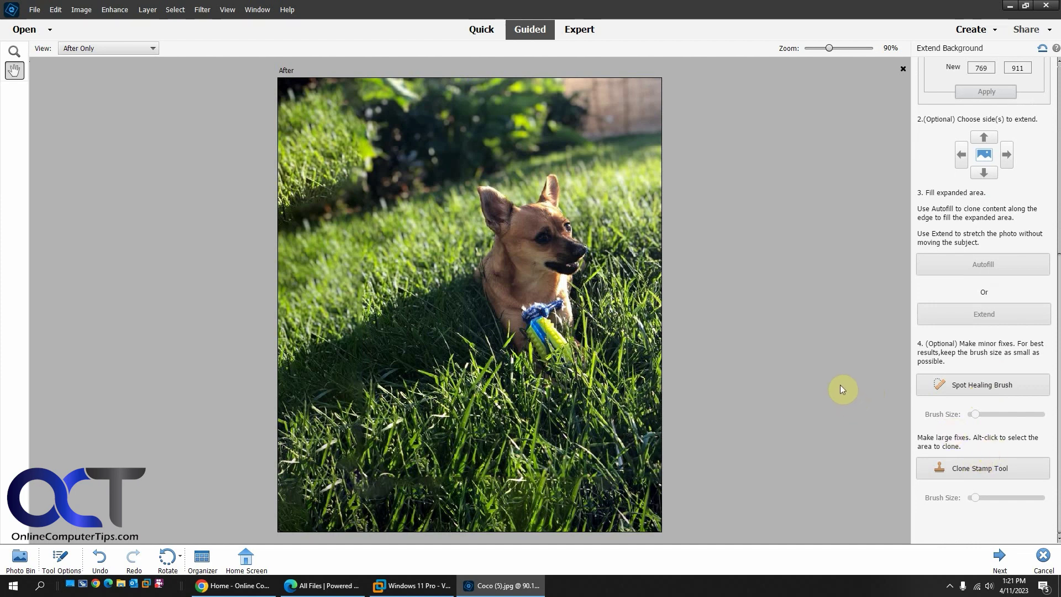
pyautogui.click(1000, 557)
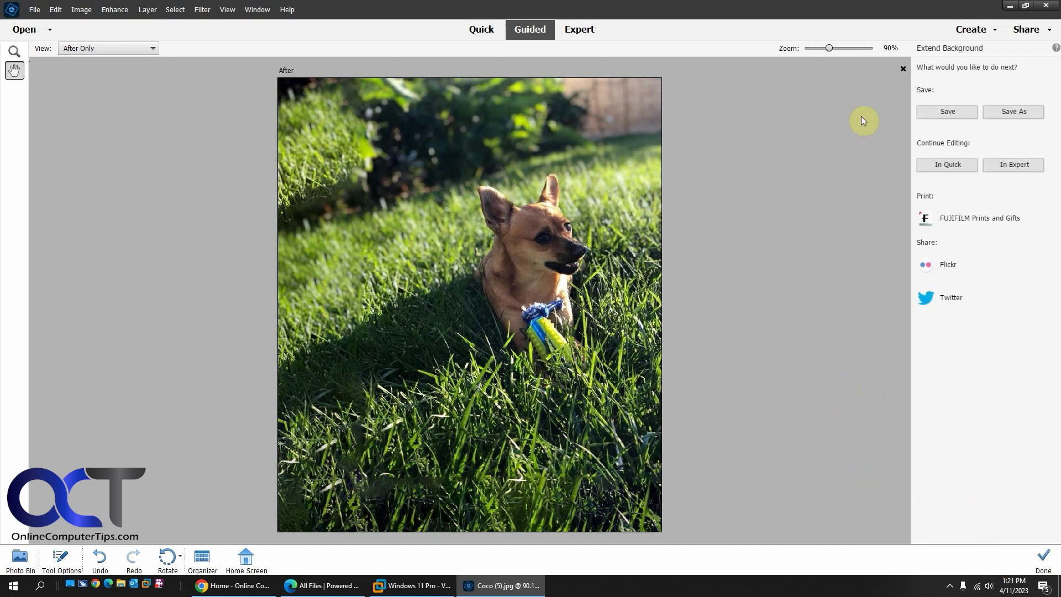